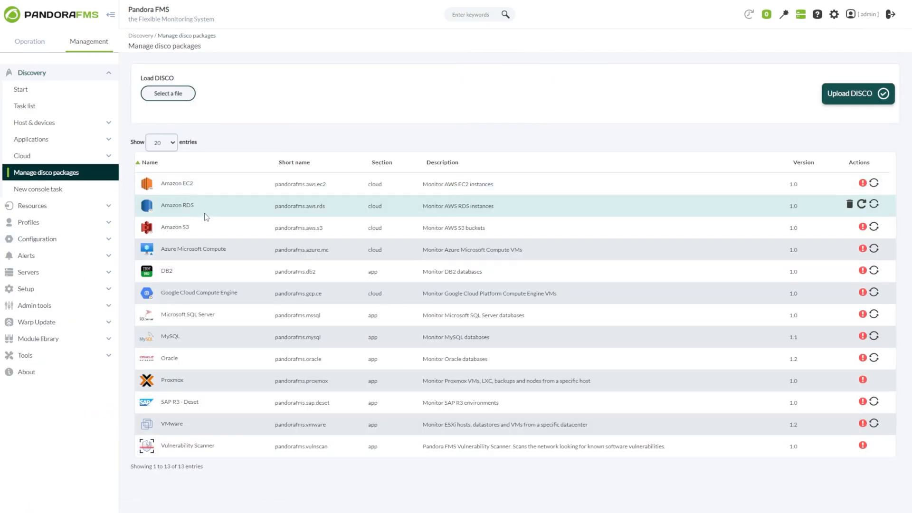
Start a new Amazon RDS cloud discovery task and name it RDS.
{"action": "left_click_drag", "start_coordinate": [197, 206], "coordinate": [161, 207]}
{"action": "left_click", "coordinate": [163, 207]}
{"action": "left_click", "coordinate": [26, 157]}
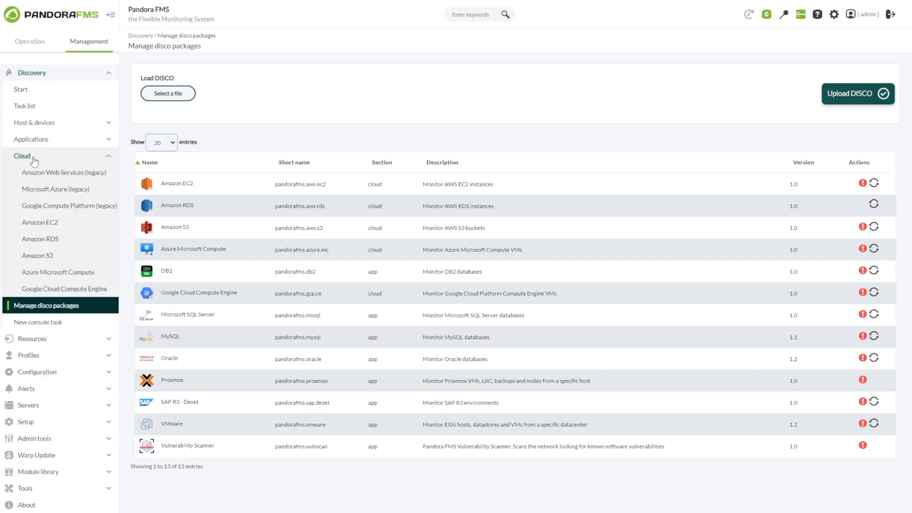
{"action": "left_click", "coordinate": [61, 238]}
{"action": "left_click", "coordinate": [168, 95]}
{"action": "type", "text": "RDS"}
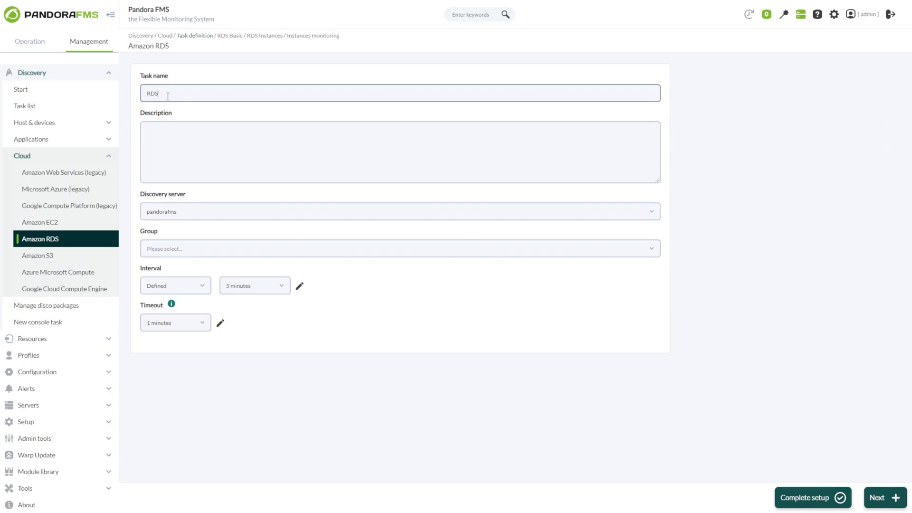
{"action": "double_click", "coordinate": [165, 92]}
{"action": "left_click", "coordinate": [161, 130]}
Set the task's discovery server to pandorafms, group to Applications and interval type to Defined, and continue to the RDS basic settings.
{"action": "left_click", "coordinate": [173, 211]}
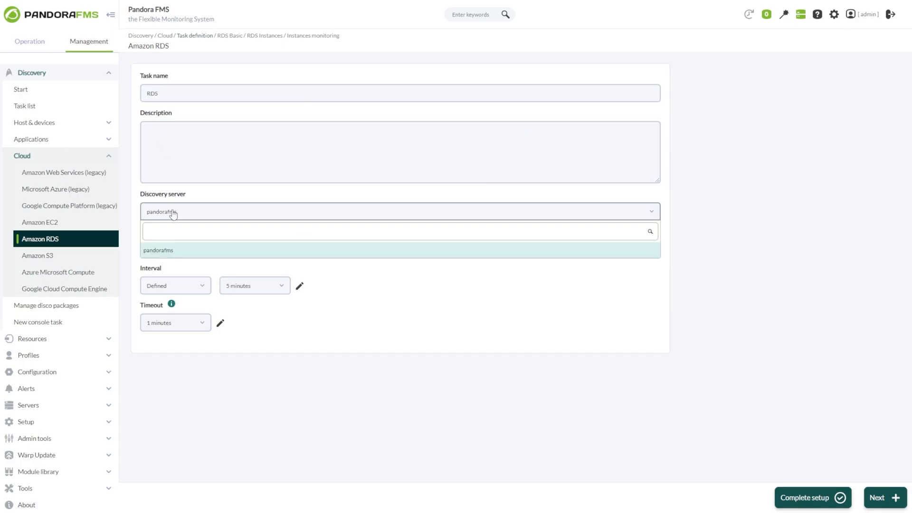
{"action": "left_click", "coordinate": [159, 251]}
{"action": "left_click", "coordinate": [157, 256]}
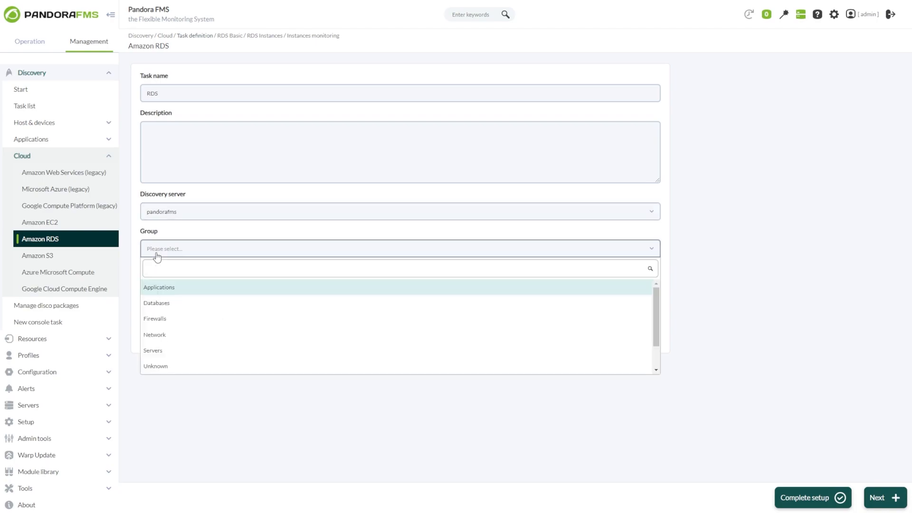
{"action": "left_click", "coordinate": [176, 293]}
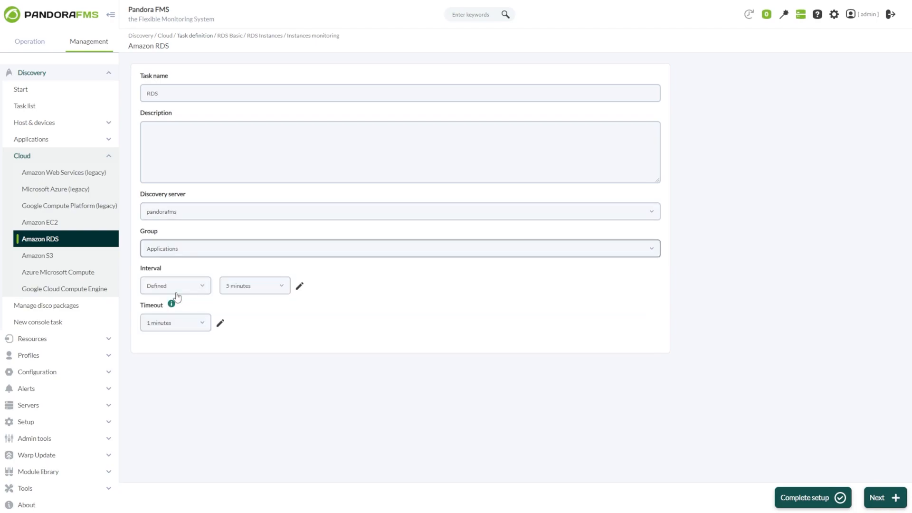
{"action": "left_click", "coordinate": [147, 290]}
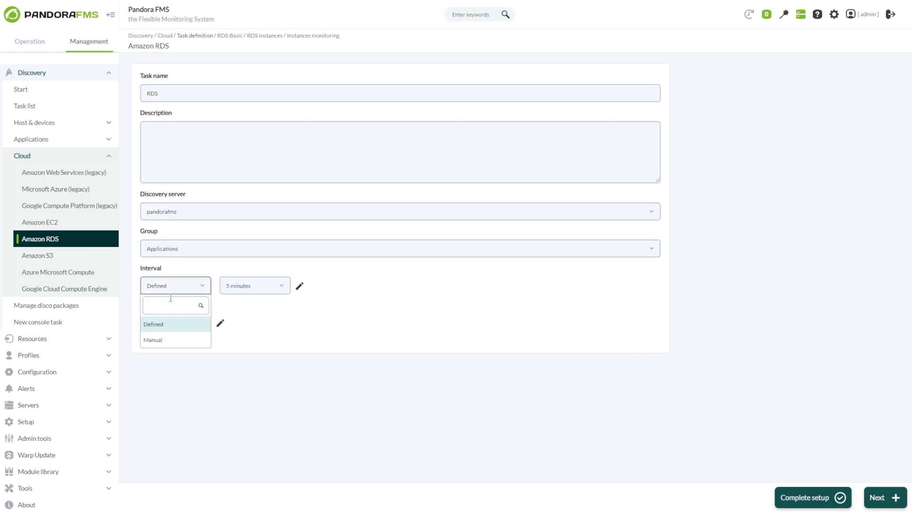
{"action": "left_click", "coordinate": [161, 327]}
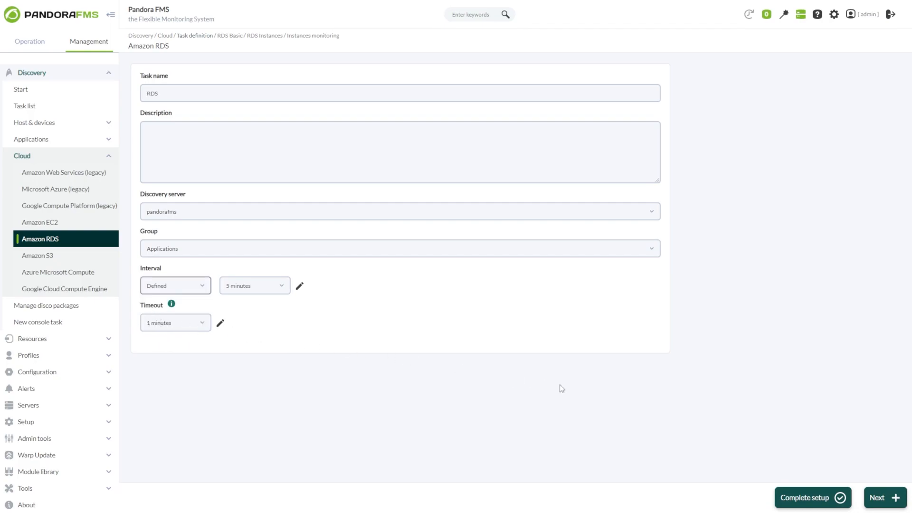
{"action": "left_click", "coordinate": [884, 498]}
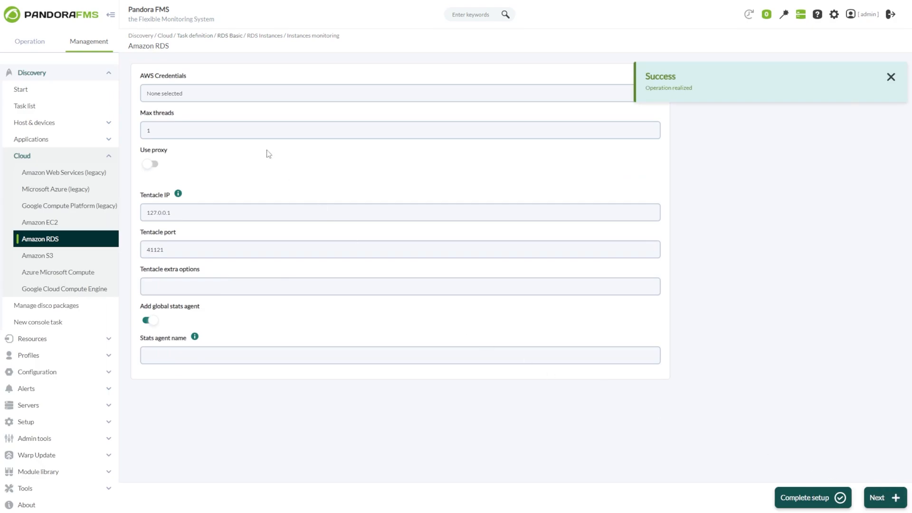
Select the AWS credentials and set the maximum threads to 1.
{"action": "left_click", "coordinate": [190, 98]}
{"action": "left_click", "coordinate": [151, 146]}
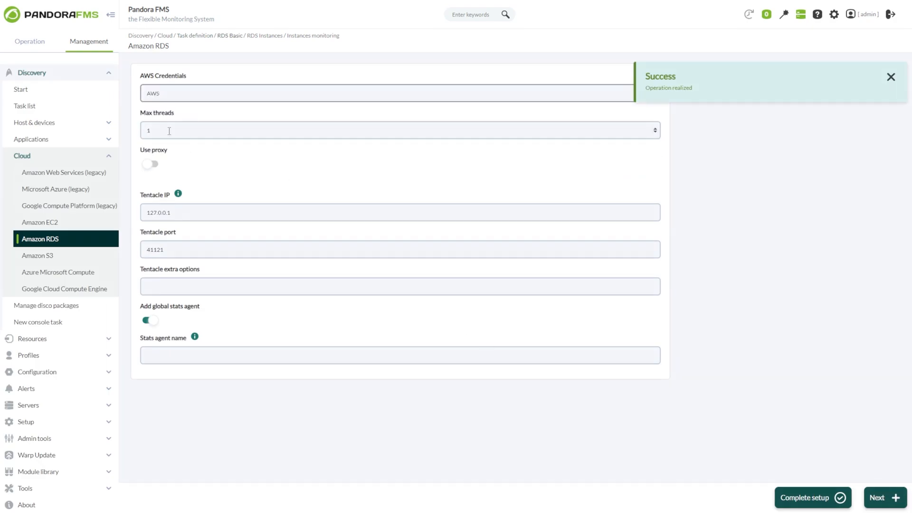
{"action": "left_click_drag", "start_coordinate": [172, 131], "coordinate": [144, 130]}
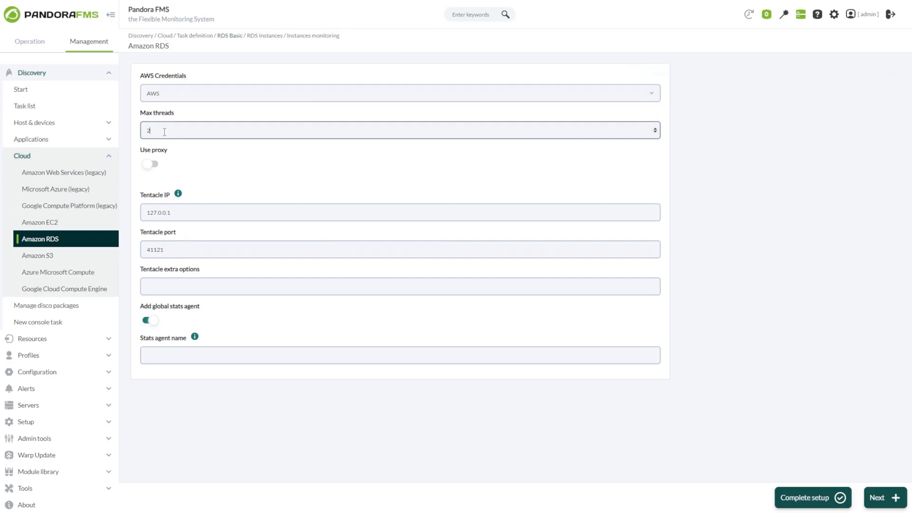
{"action": "left_click", "coordinate": [160, 151]}
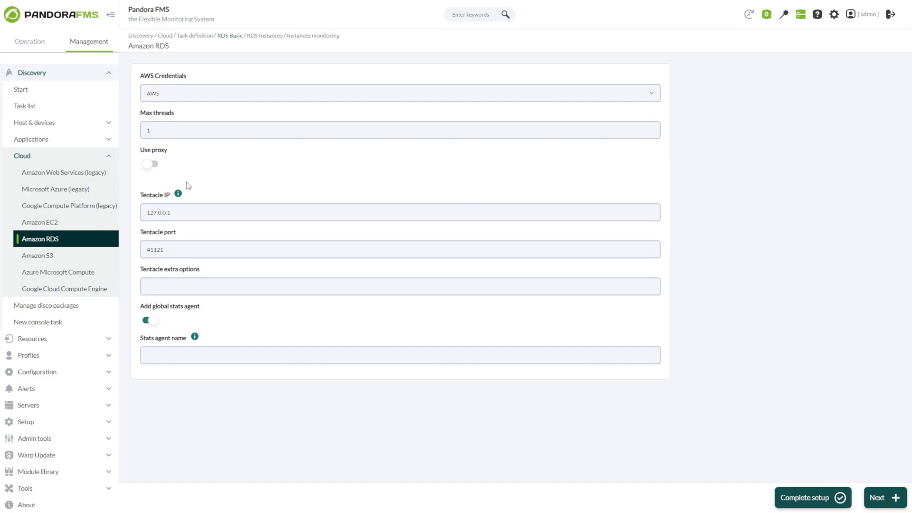
Toggle the proxy and global stats agent options and return both to their original settings.
{"action": "left_click", "coordinate": [151, 165]}
{"action": "left_click", "coordinate": [151, 165]}
{"action": "left_click", "coordinate": [178, 207]}
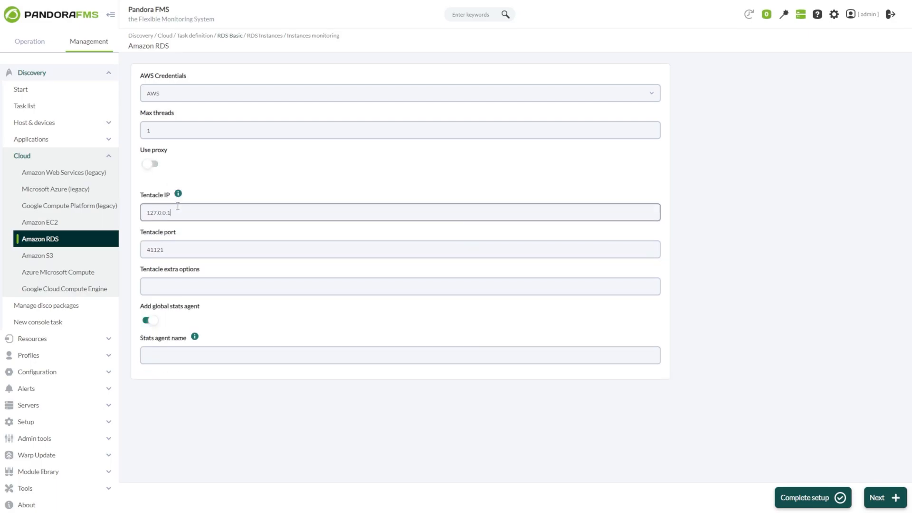
{"action": "left_click", "coordinate": [176, 247]}
{"action": "left_click", "coordinate": [180, 284]}
{"action": "left_click", "coordinate": [153, 321]}
{"action": "left_click", "coordinate": [156, 323]}
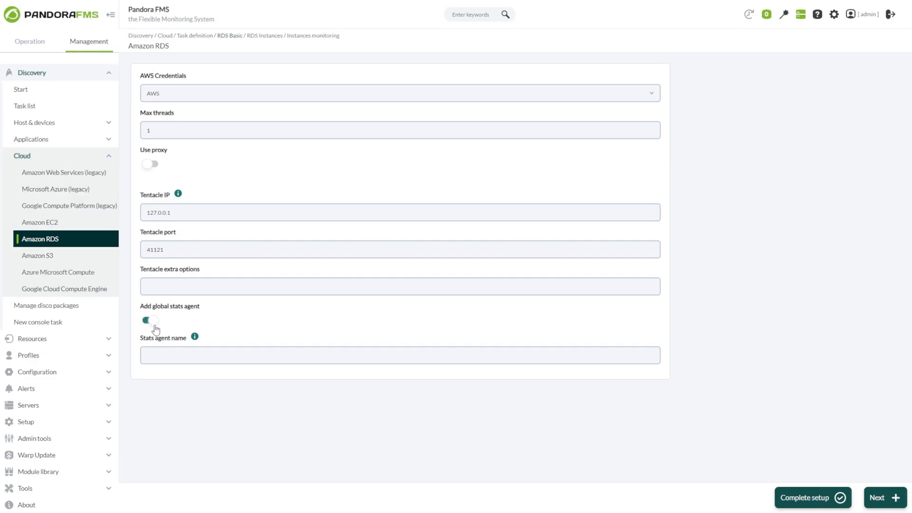
{"action": "left_click", "coordinate": [152, 325]}
{"action": "left_click", "coordinate": [148, 322]}
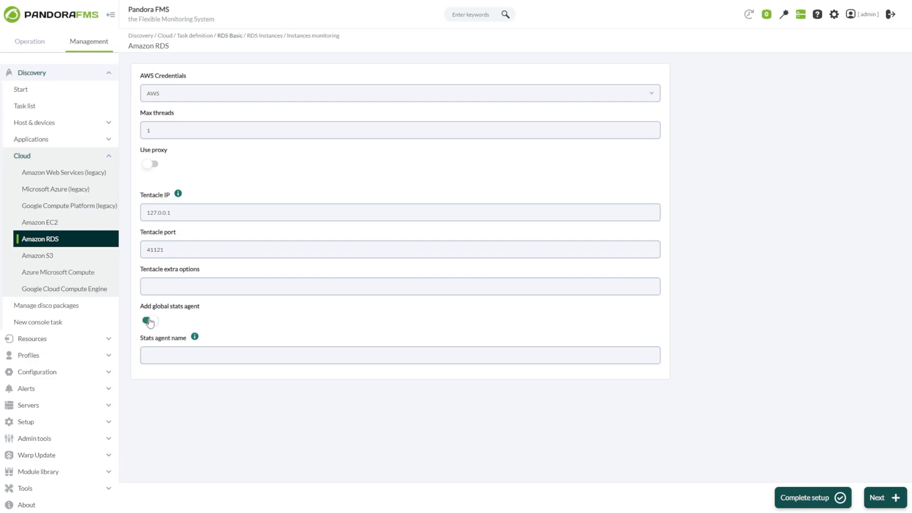
Continue to the RDS zones, select database-1 in us-east-1 and database-2 in eu-west-1, and proceed to instance monitoring.
{"action": "left_click", "coordinate": [891, 498]}
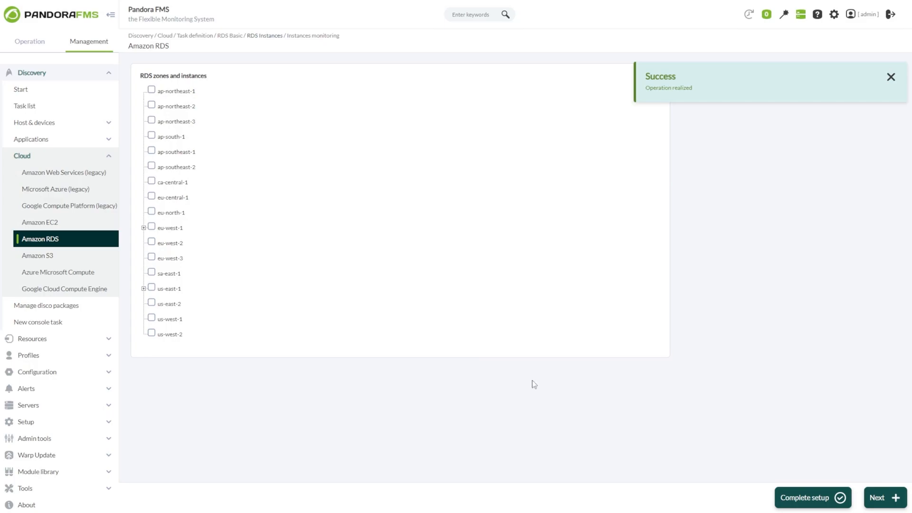
{"action": "left_click", "coordinate": [143, 228]}
{"action": "left_click", "coordinate": [151, 243]}
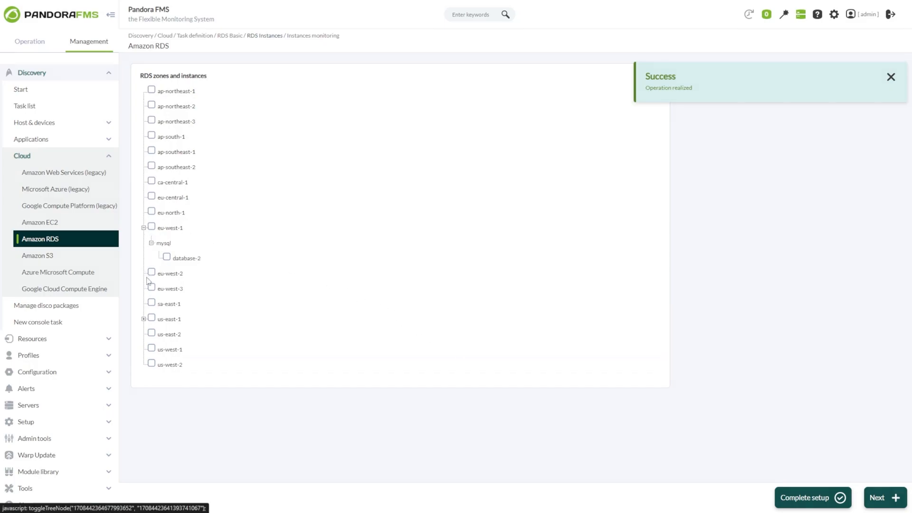
{"action": "left_click", "coordinate": [144, 319]}
{"action": "left_click", "coordinate": [151, 334]}
{"action": "left_click", "coordinate": [166, 349]}
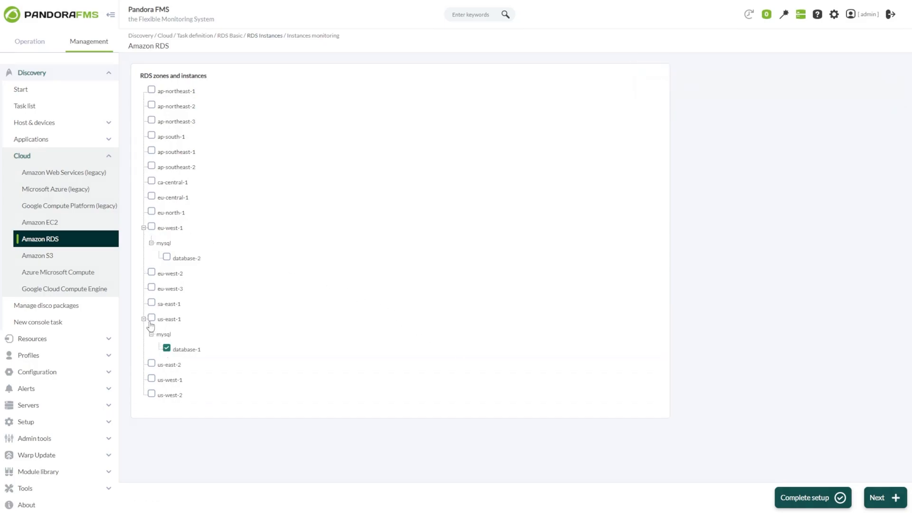
{"action": "left_click", "coordinate": [152, 227]}
{"action": "left_click", "coordinate": [166, 257]}
{"action": "left_click", "coordinate": [877, 503]}
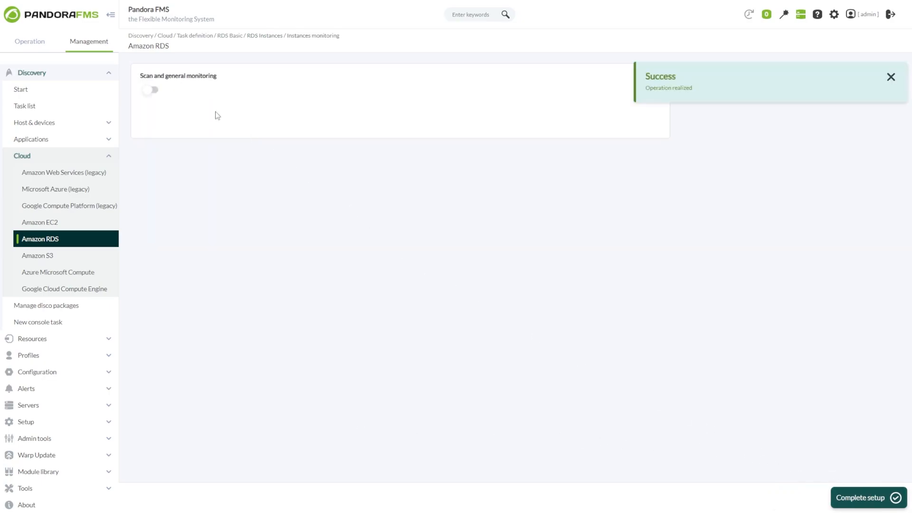
Enable scan and general monitoring plus the CPU, IOPs, disk and network performance summaries, and complete the task setup.
{"action": "left_click", "coordinate": [151, 91]}
{"action": "left_click", "coordinate": [151, 122]}
{"action": "left_click", "coordinate": [150, 154]}
{"action": "left_click", "coordinate": [151, 186]}
{"action": "left_click", "coordinate": [151, 219]}
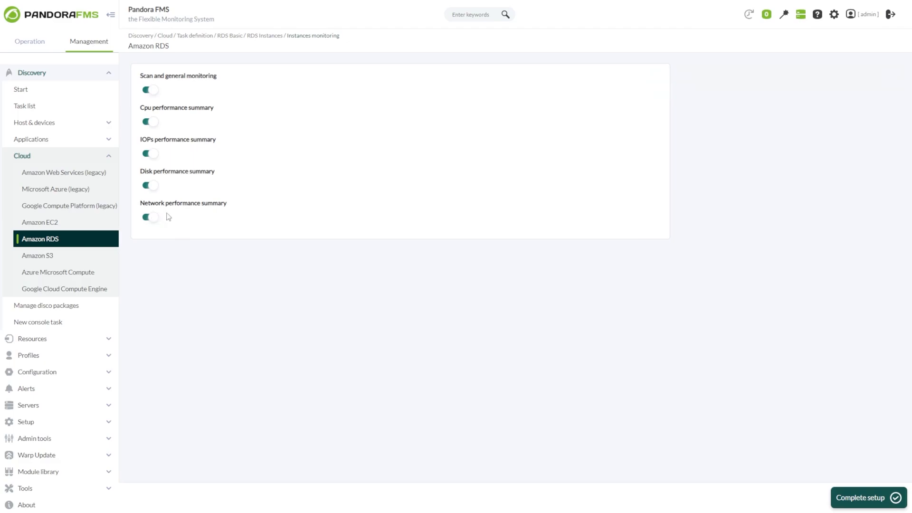
{"action": "left_click_drag", "start_coordinate": [145, 108], "coordinate": [148, 111]}
{"action": "left_click", "coordinate": [149, 111]}
{"action": "left_click", "coordinate": [877, 497]}
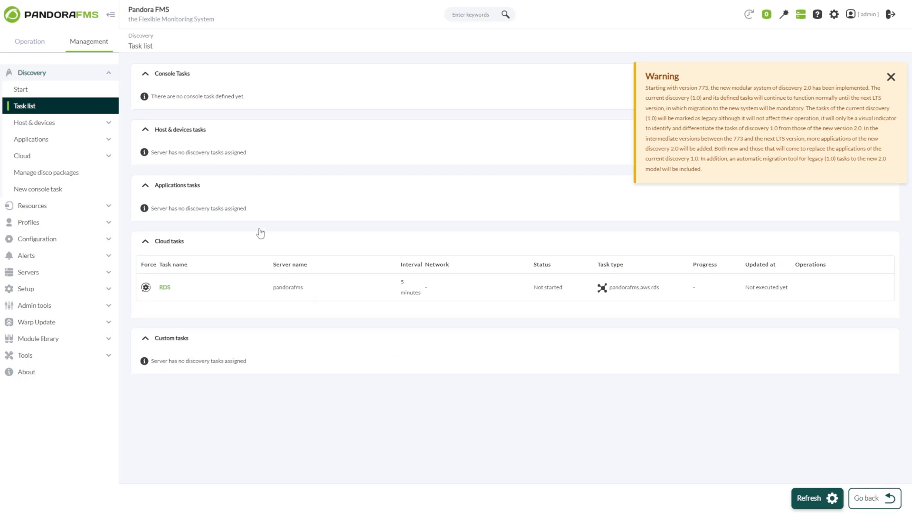
Open the discovery task list and view the RDS cloud task's execution summary.
{"action": "left_click", "coordinate": [28, 108]}
{"action": "left_click", "coordinate": [145, 242]}
{"action": "left_click", "coordinate": [146, 243]}
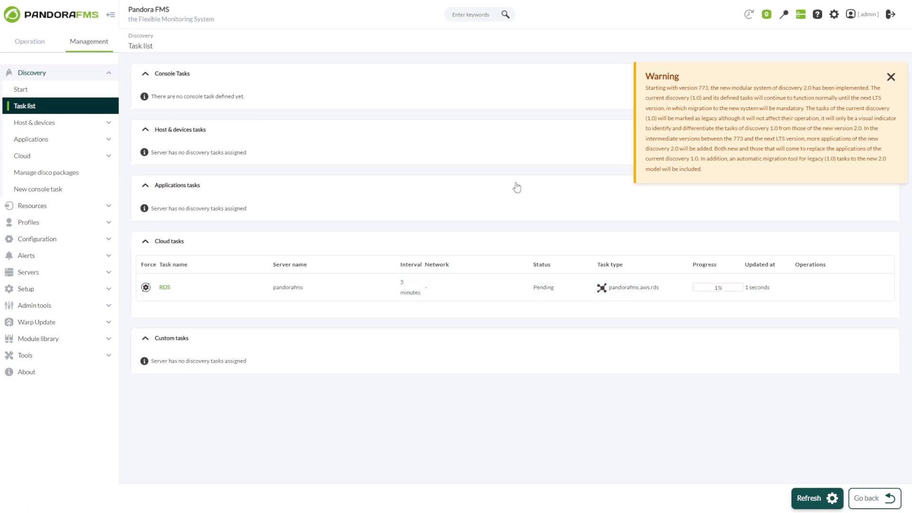
{"action": "left_click", "coordinate": [799, 289]}
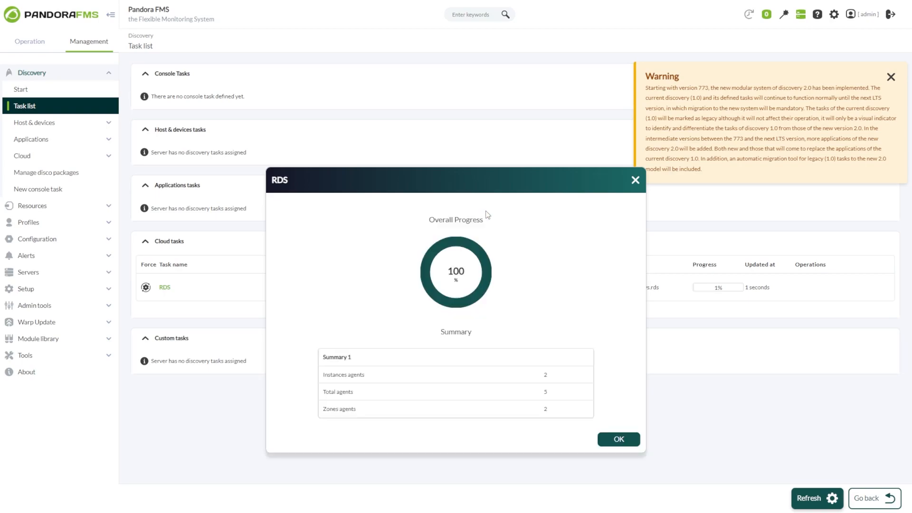
{"action": "left_click_drag", "start_coordinate": [475, 184], "coordinate": [462, 118]}
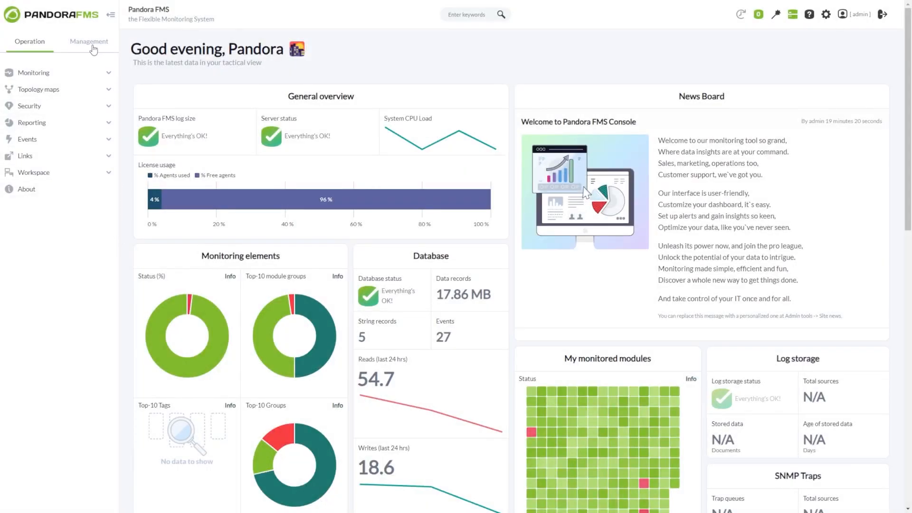
Open the agent management list and examine the agents created by the RDS task.
{"action": "left_click", "coordinate": [89, 42]}
{"action": "left_click", "coordinate": [58, 90]}
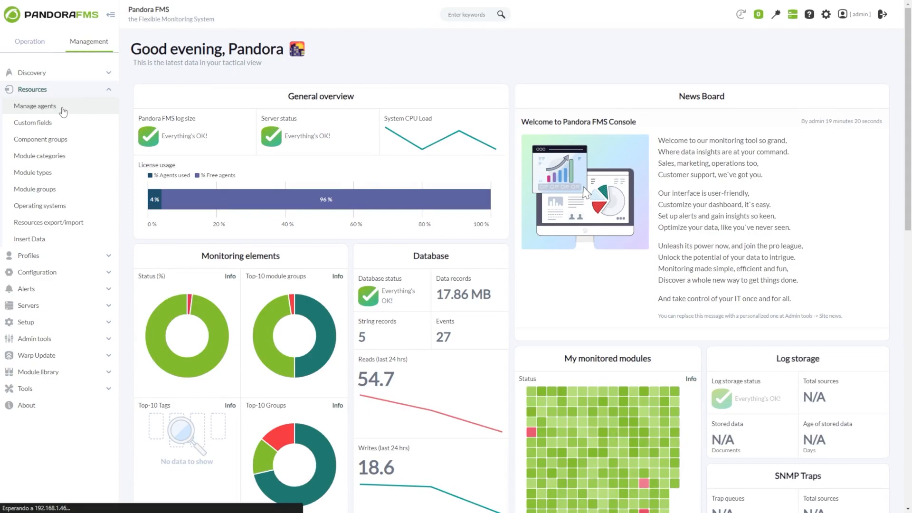
{"action": "left_click", "coordinate": [59, 107]}
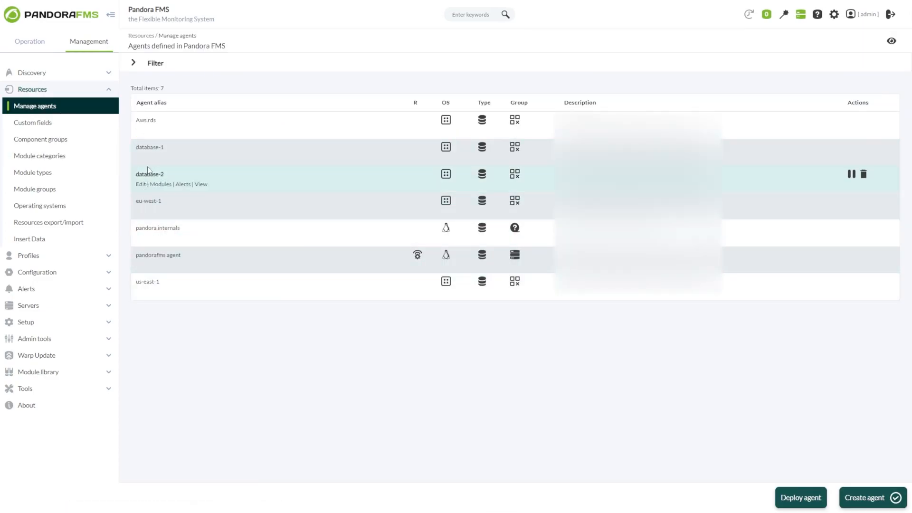
{"action": "left_click_drag", "start_coordinate": [161, 131], "coordinate": [137, 127]}
{"action": "left_click", "coordinate": [130, 127]}
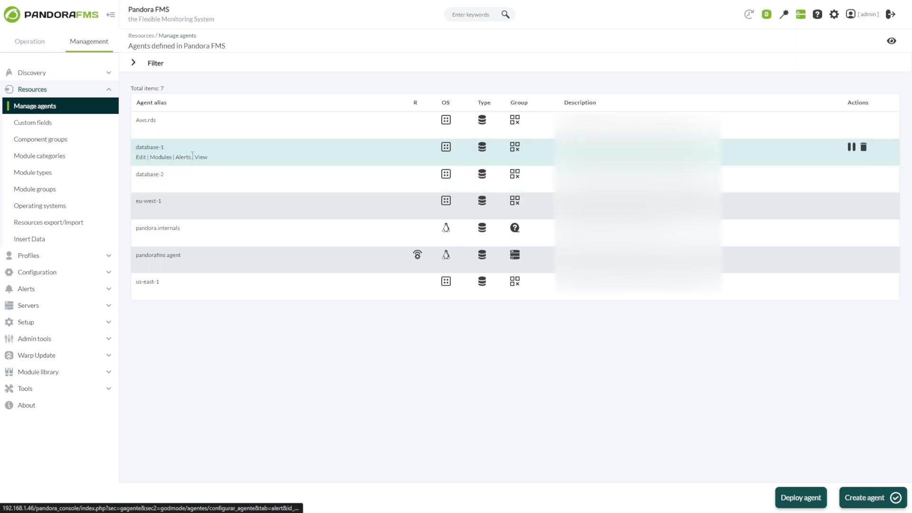
Open the database-1 agent's main view and examine its module list and agent details.
{"action": "left_click", "coordinate": [228, 150]}
{"action": "scroll", "coordinate": [452, 258], "scroll_direction": "down", "scroll_amount": 3}
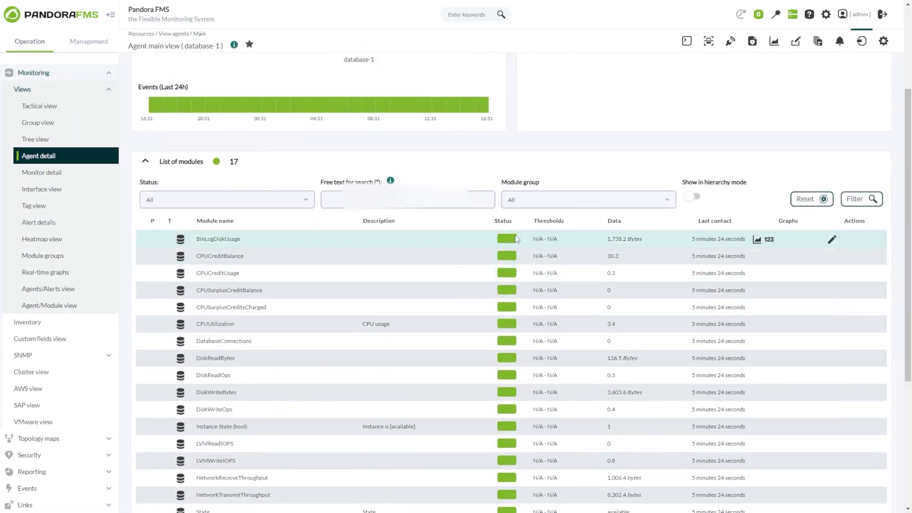
{"action": "scroll", "coordinate": [508, 464], "scroll_direction": "up", "scroll_amount": 3}
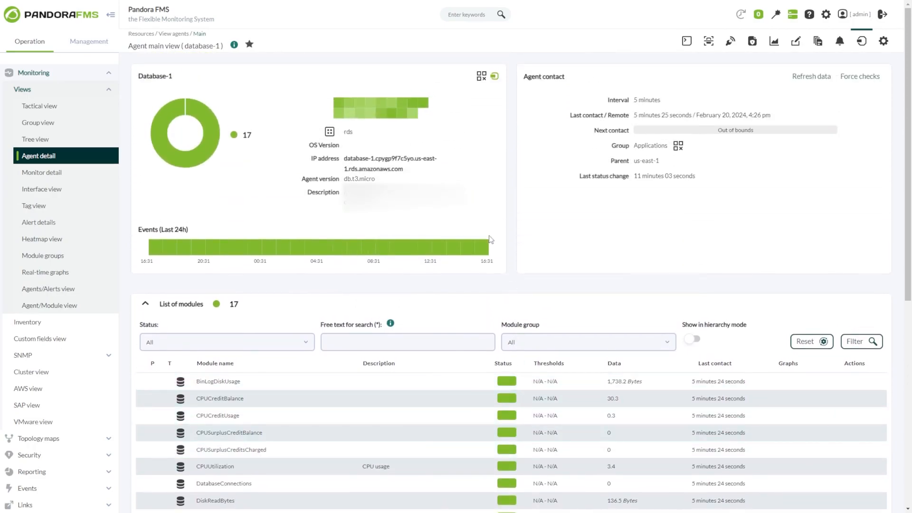
{"action": "left_click_drag", "start_coordinate": [343, 164], "coordinate": [365, 181]}
{"action": "left_click", "coordinate": [365, 181]}
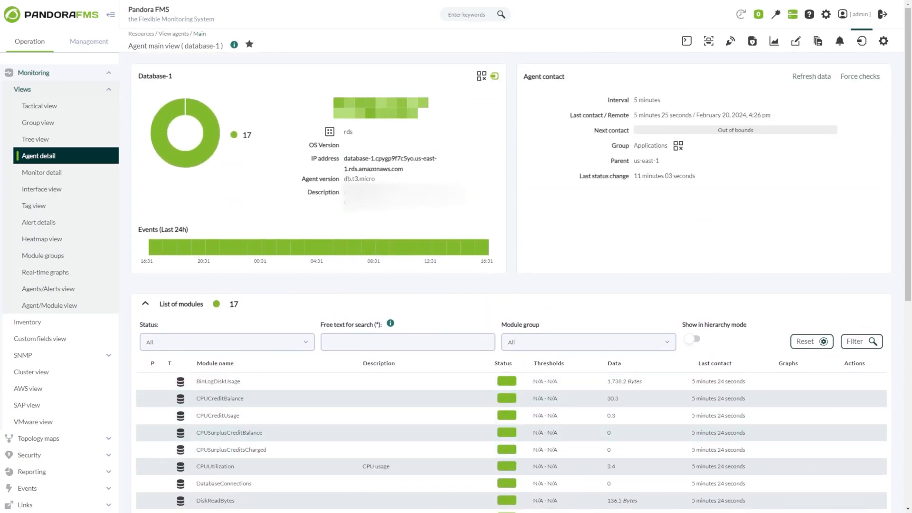